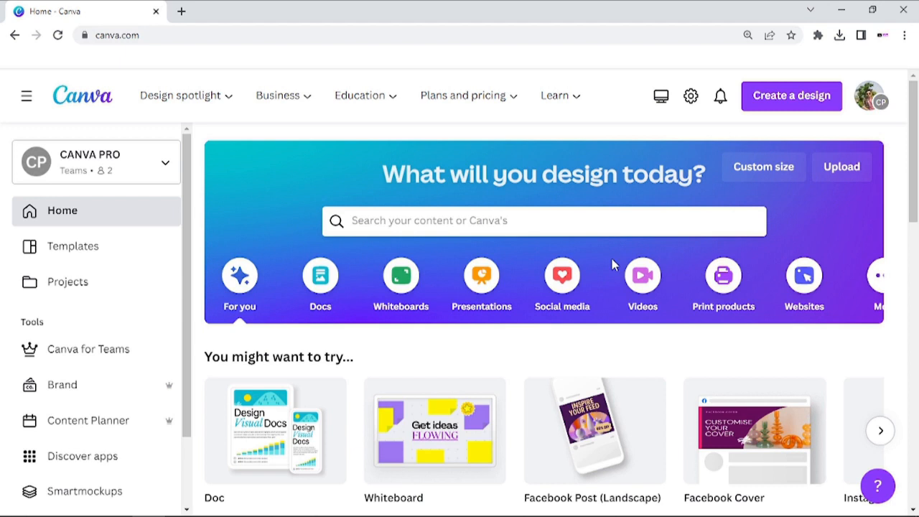
- Create a new custom-size design of 2160 × 2160 px
left_click(755, 174)
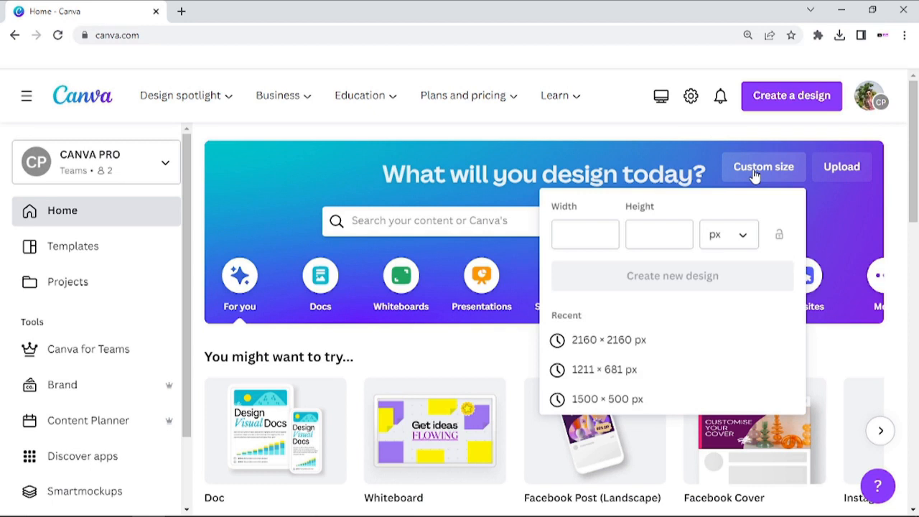
left_click(581, 234)
type("2160")
key("Tab")
type("2160")
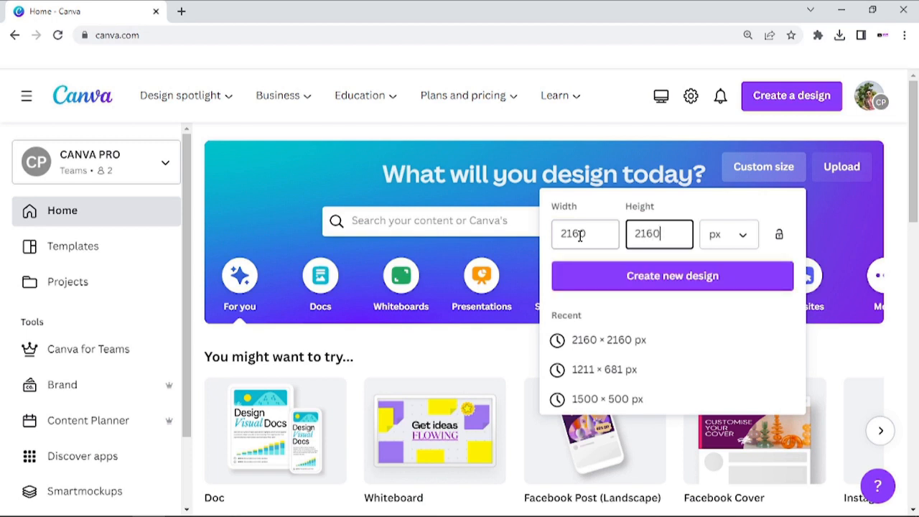
left_click(633, 278)
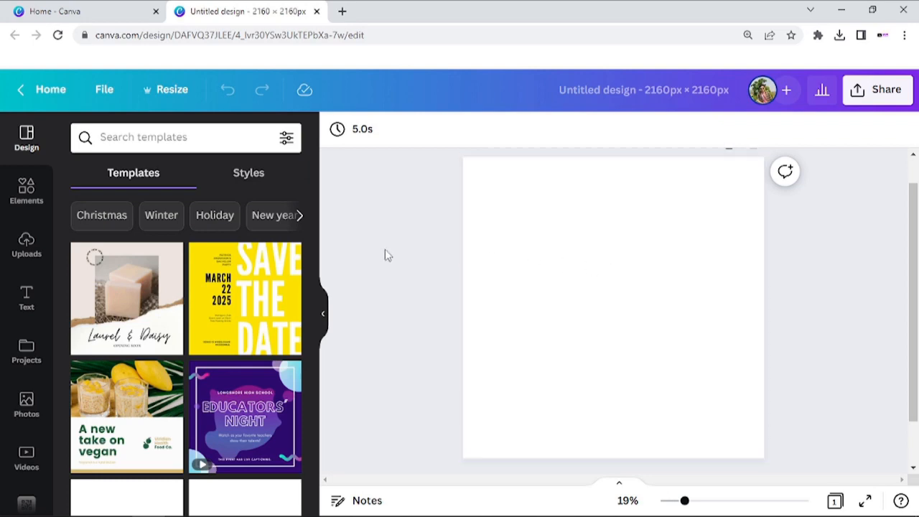
- Add a text box to the blank page reading "CANVA SECRET HACK"
left_click(6, 307)
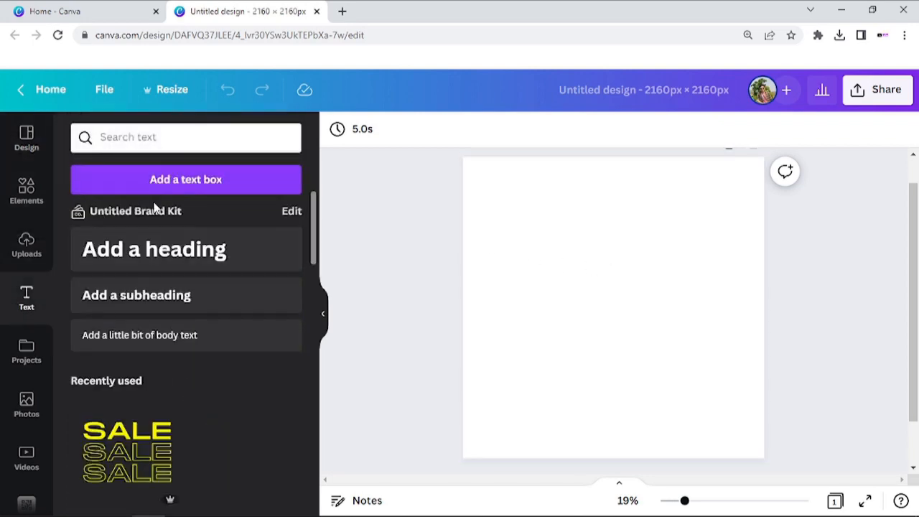
left_click(186, 181)
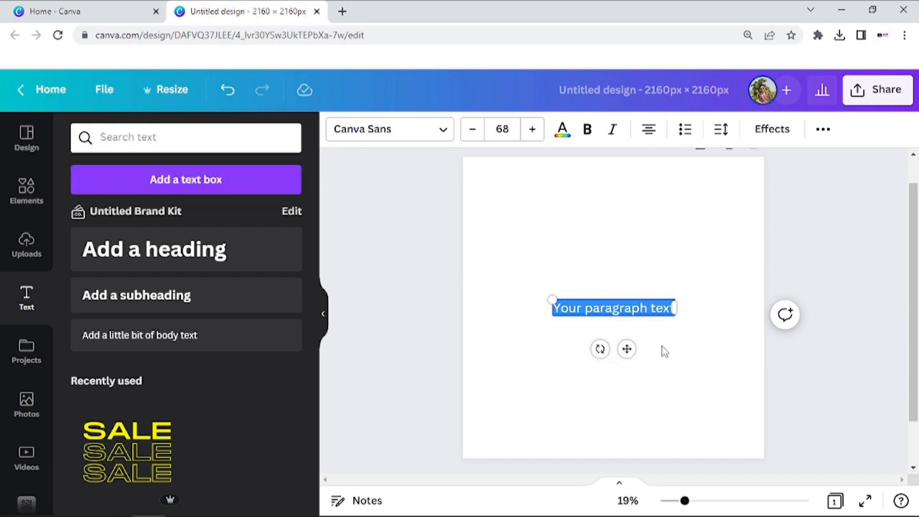
scroll(666, 342, "up", 2, "ctrl")
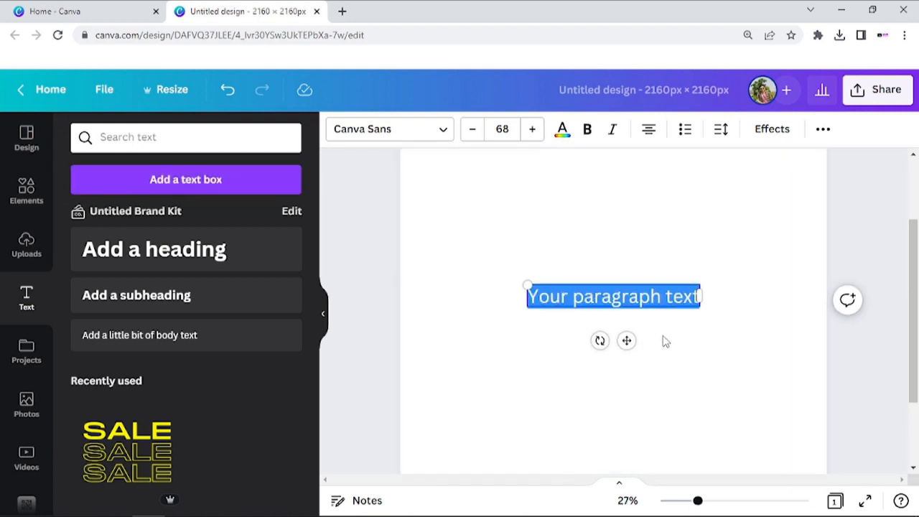
scroll(665, 342, "up", 1, "ctrl")
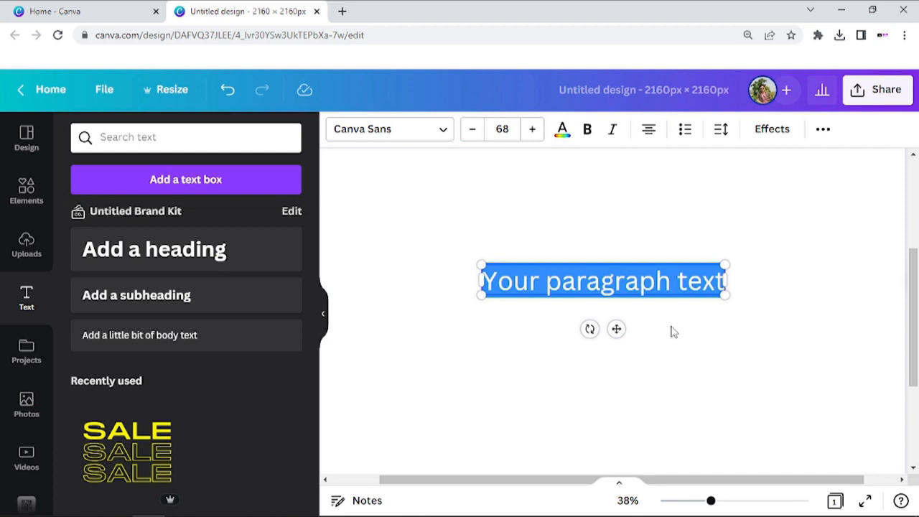
type("CA")
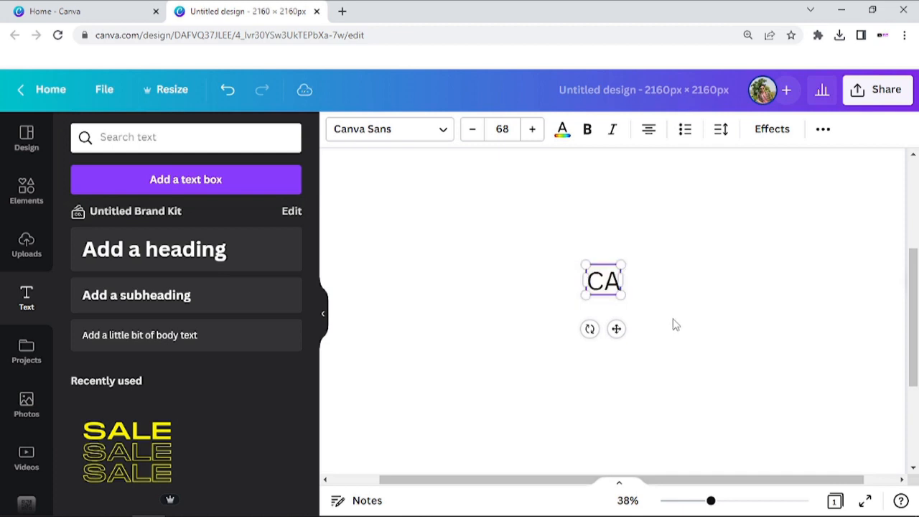
type("NVA SEC")
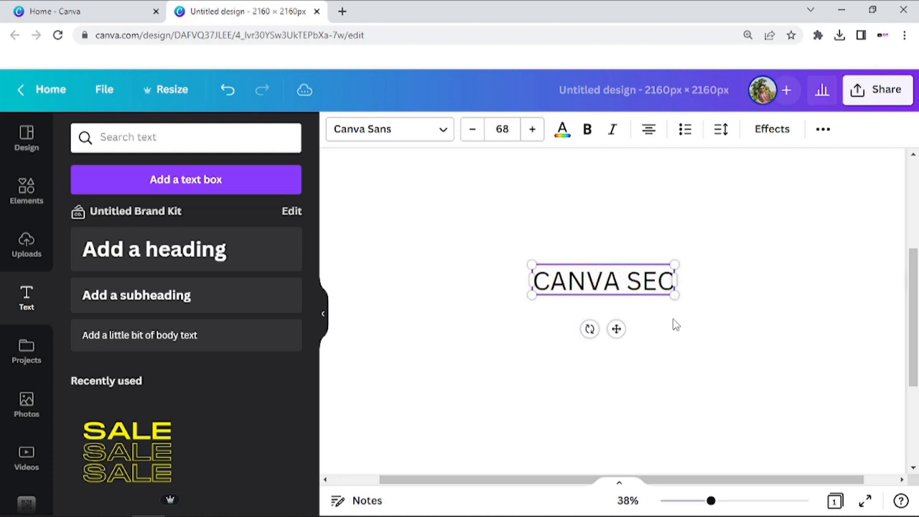
type("RET HACK")
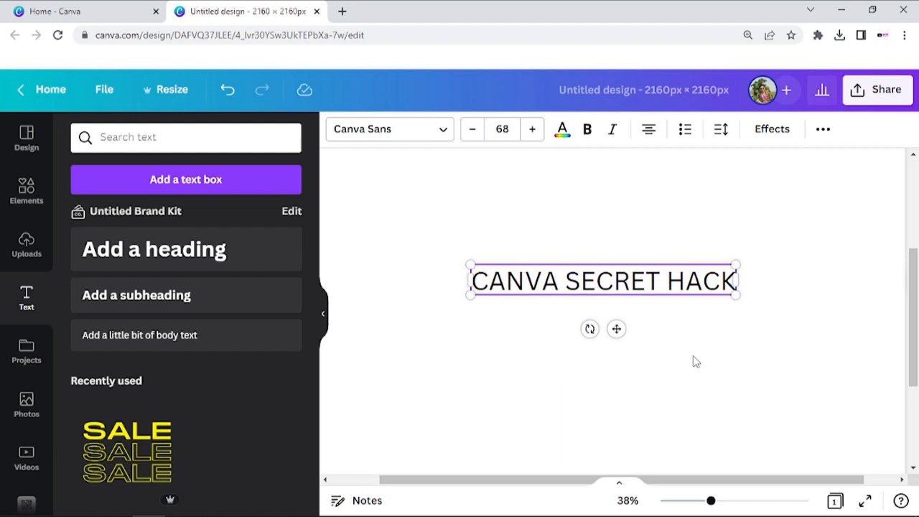
- Make the "CANVA SECRET HACK" text bold and set its font to Code Pro
left_click(694, 355)
left_click(657, 280)
left_click(588, 130)
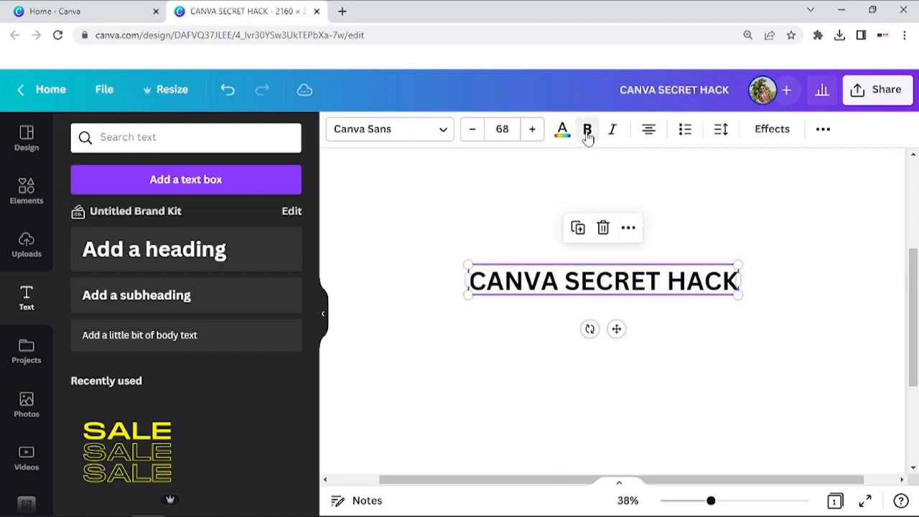
left_click(352, 134)
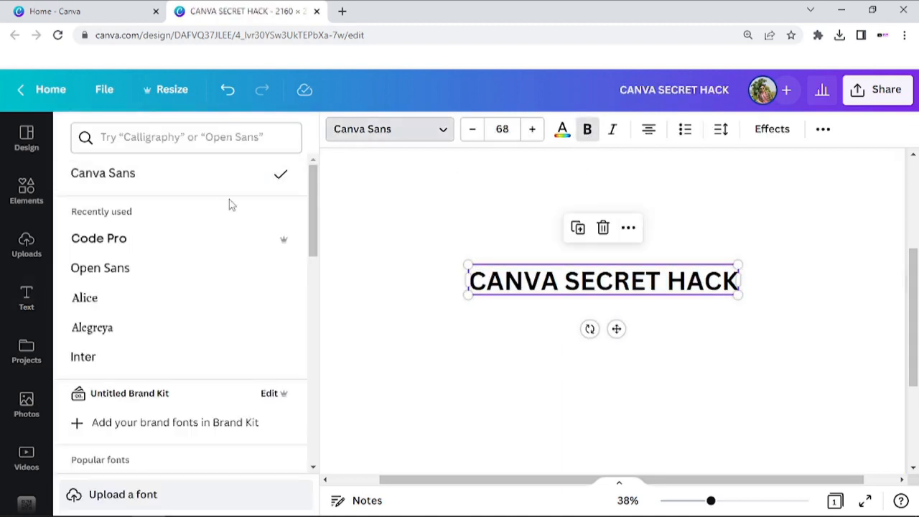
left_click(208, 240)
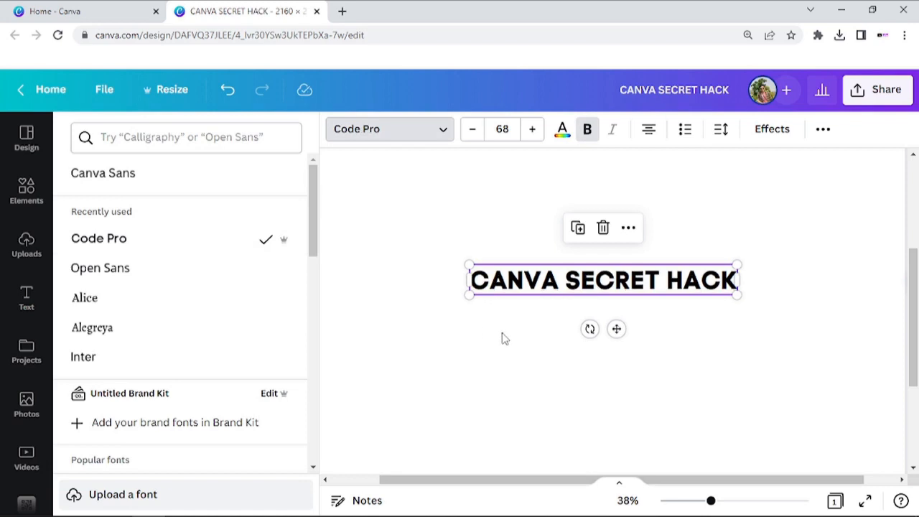
left_click(503, 337)
- Enlarge the "CANVA SECRET HACK" text to a font size of about 111 and centre it on the page
scroll(496, 334, "down", 2)
scroll(99, 266, "down", 1)
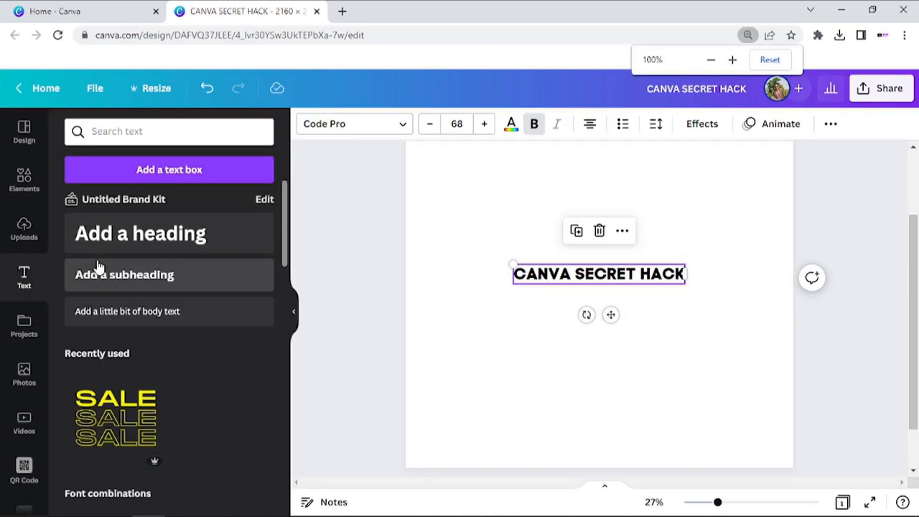
scroll(436, 301, "up", 1)
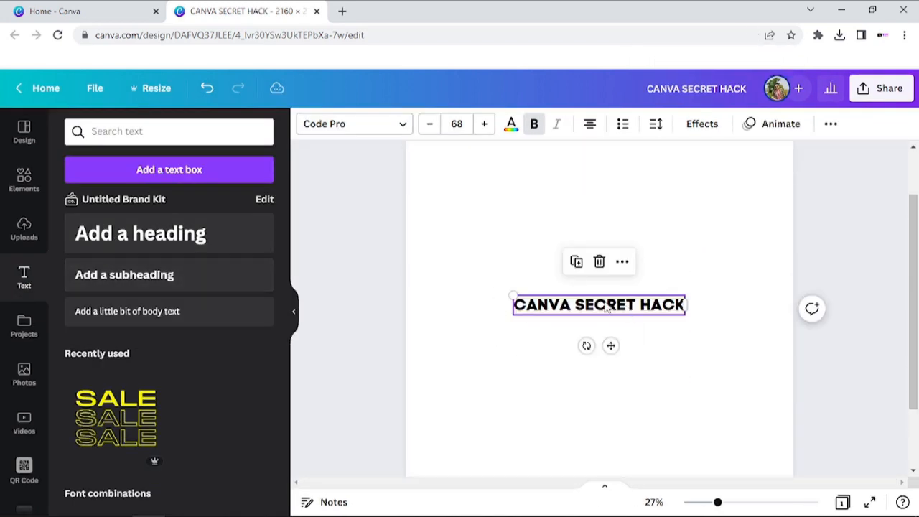
left_click_drag(685, 315, 771, 384)
left_click_drag(658, 356, 618, 355)
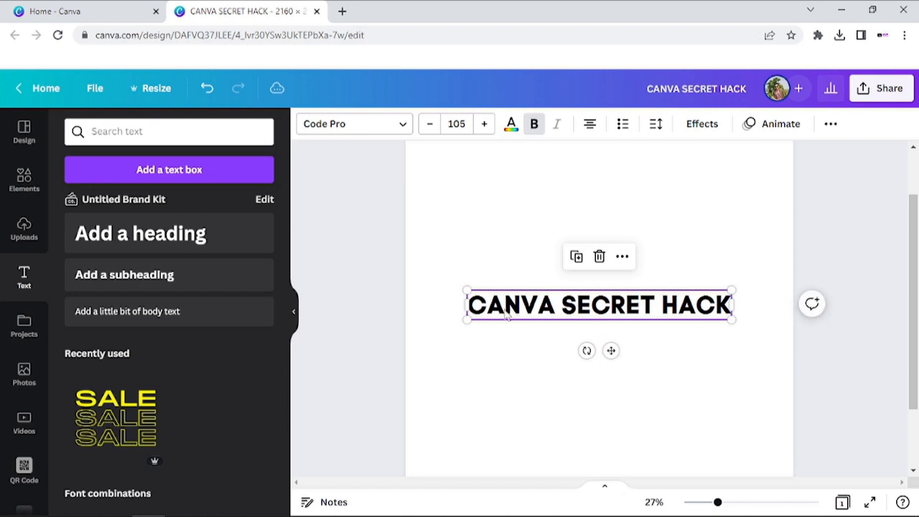
left_click_drag(460, 323, 448, 325)
left_click_drag(541, 309, 557, 305)
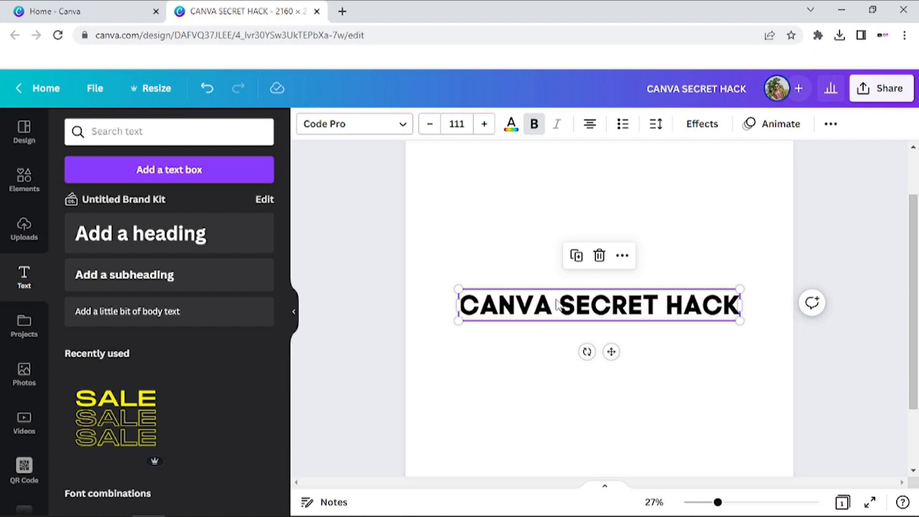
- Search the elements library for "gradients" and limit the results to graphics
left_click(25, 181)
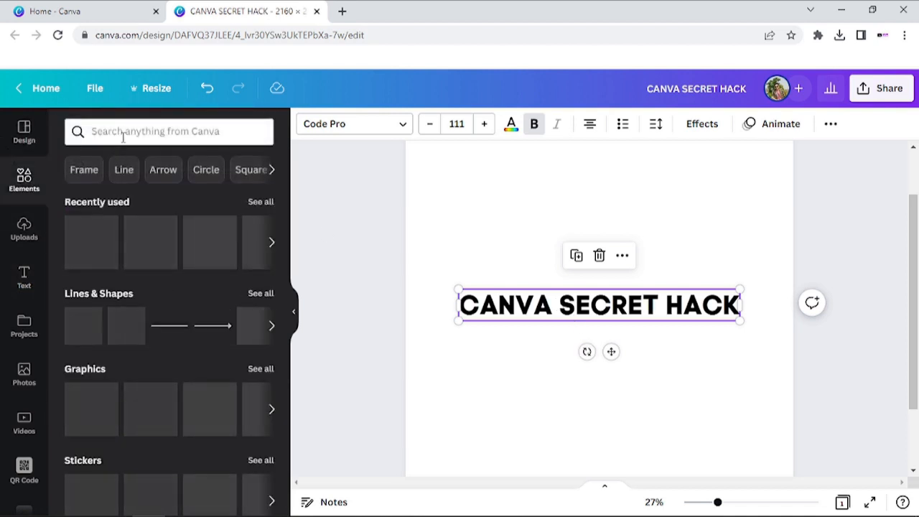
left_click(124, 133)
type("grad")
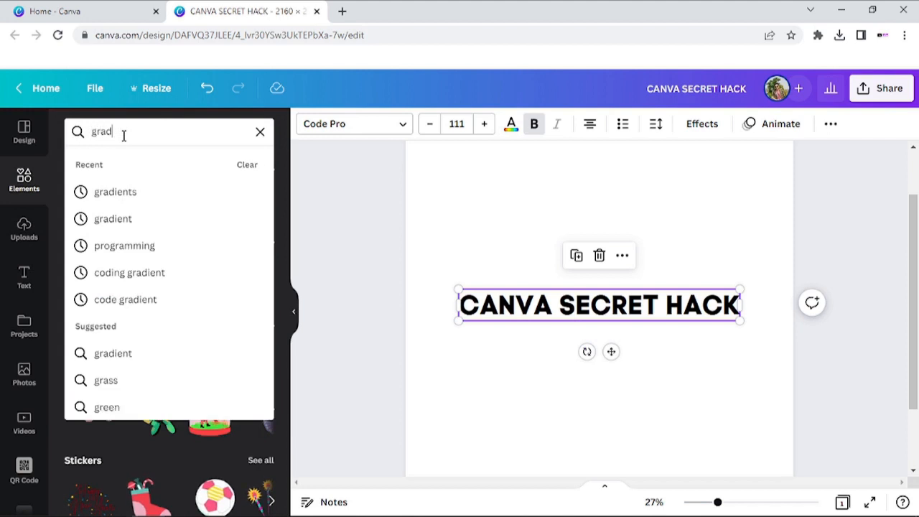
type("ients")
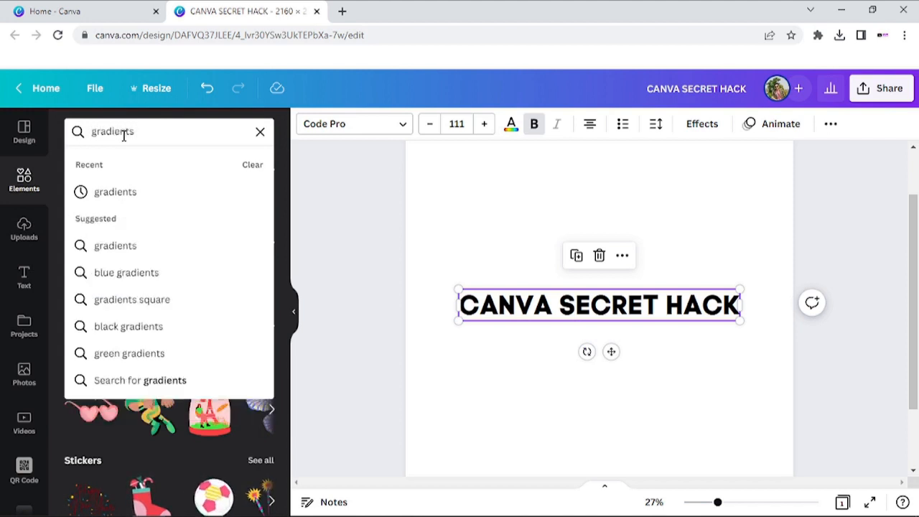
key("Return")
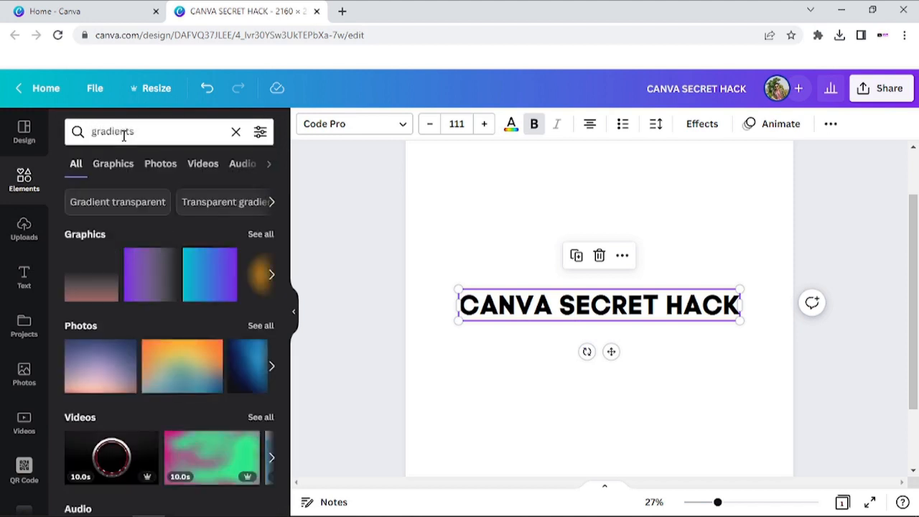
left_click(101, 169)
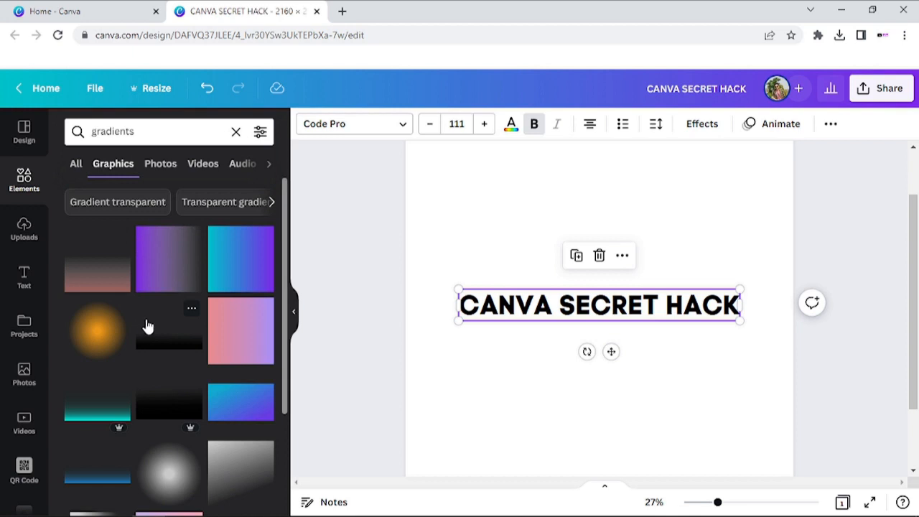
- Examine the details of the first three gradient graphics in the search results
left_click(119, 241)
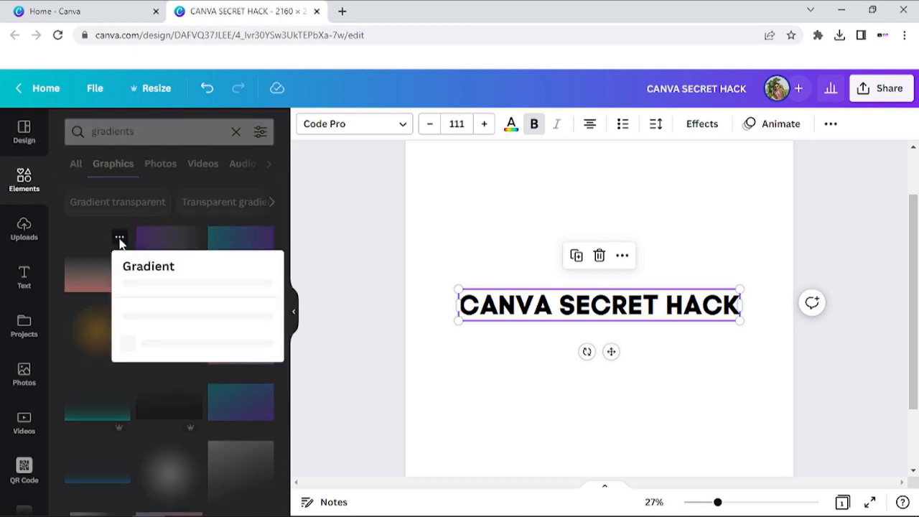
left_click(362, 246)
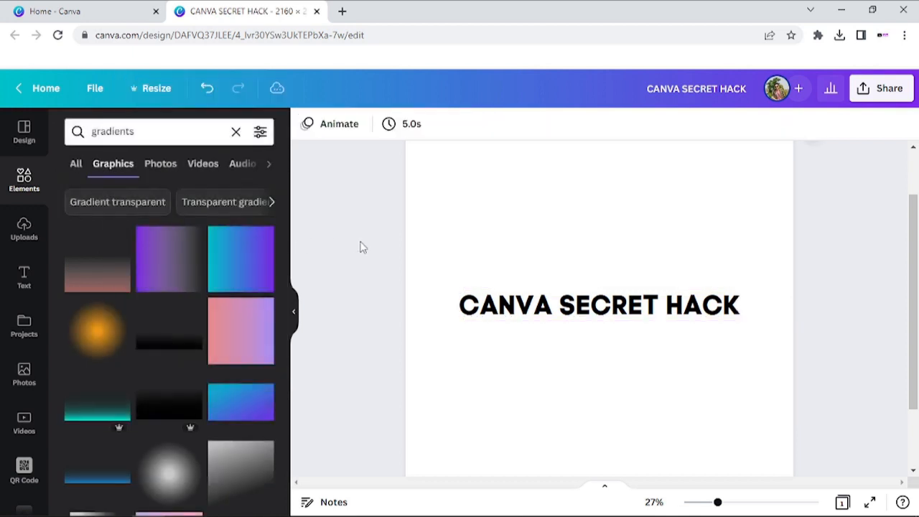
left_click(191, 239)
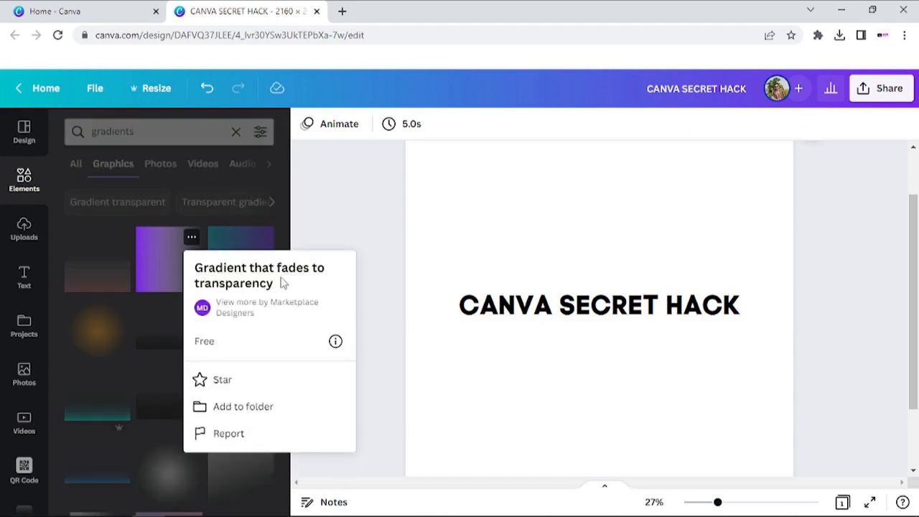
left_click(332, 246)
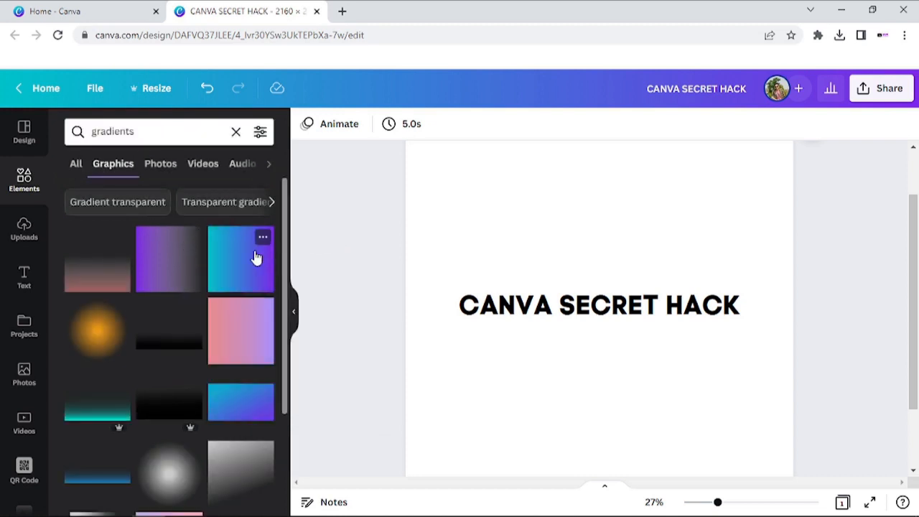
left_click(263, 239)
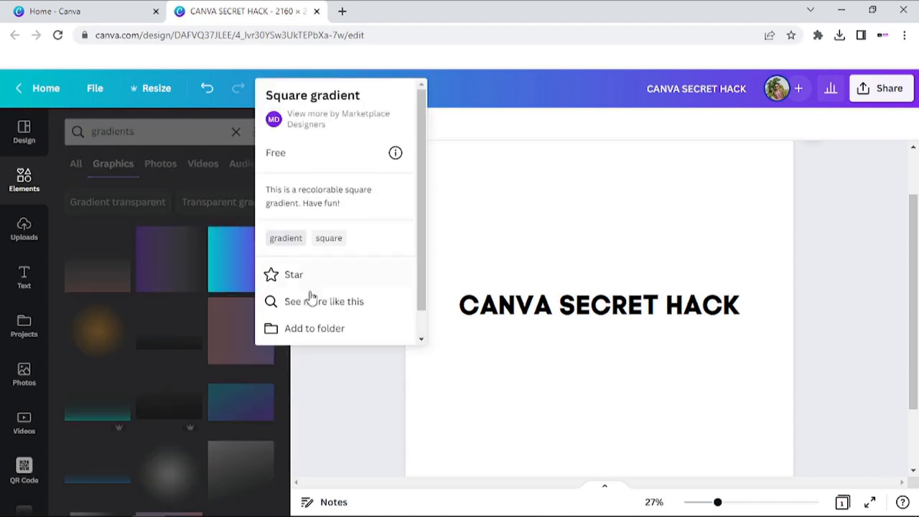
left_click(349, 395)
- Add the teal-to-purple square gradient behind the text and enlarge it to cover the whole page
mouse_move(242, 277)
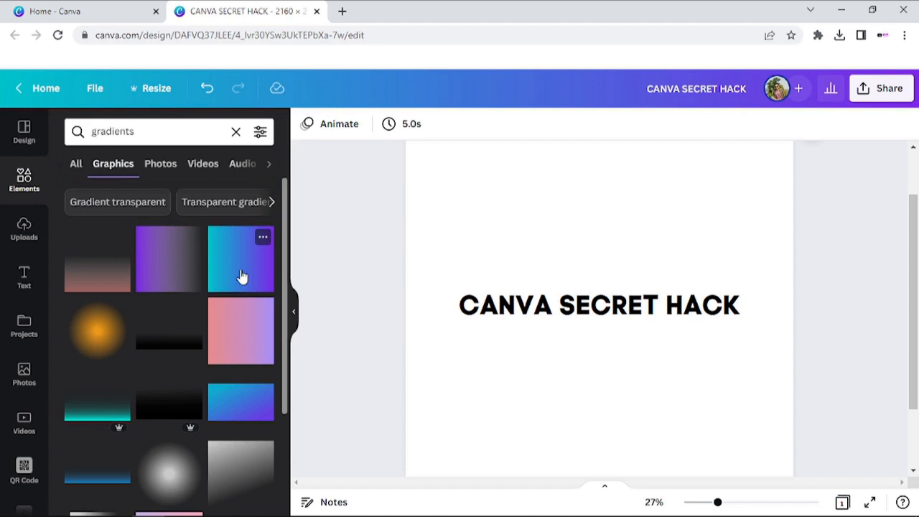
left_click(242, 277)
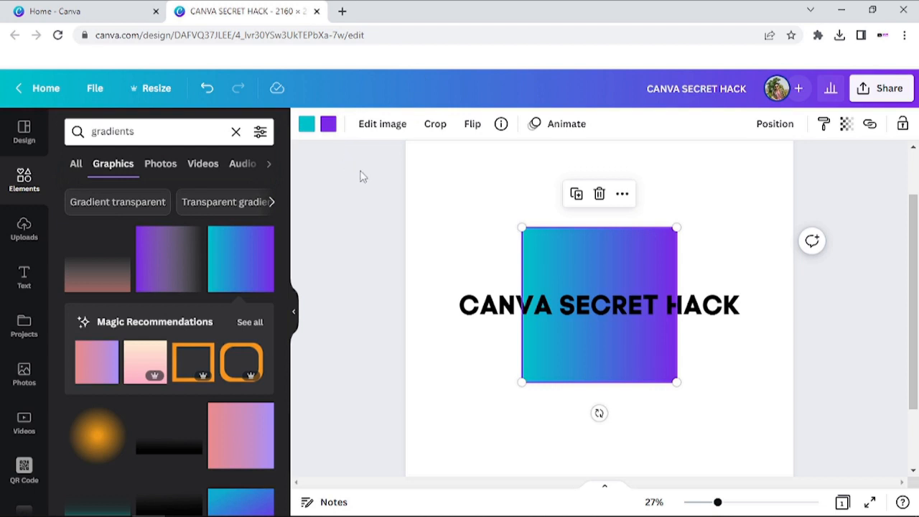
left_click_drag(568, 268, 473, 202)
scroll(543, 257, "up", 2)
scroll(546, 272, "down", 1)
left_click_drag(567, 308, 797, 463)
scroll(791, 425, "down", 3)
mouse_move(763, 412)
left_mouse_down()
mouse_move(769, 423)
mouse_move(763, 413)
left_mouse_up()
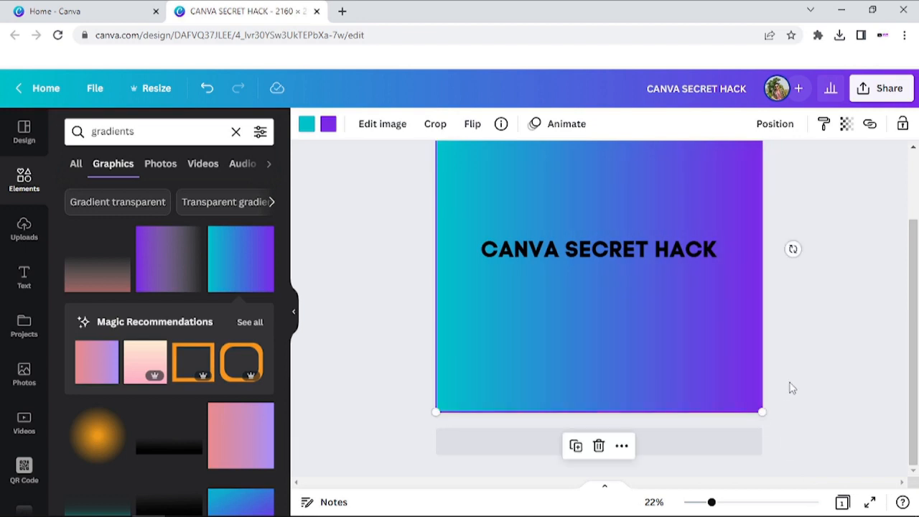
- Enlarge the "CANVA SECRET HACK" text to a font size of about 126 and recentre it on the gradient
scroll(789, 384, "up", 3)
left_click(682, 350)
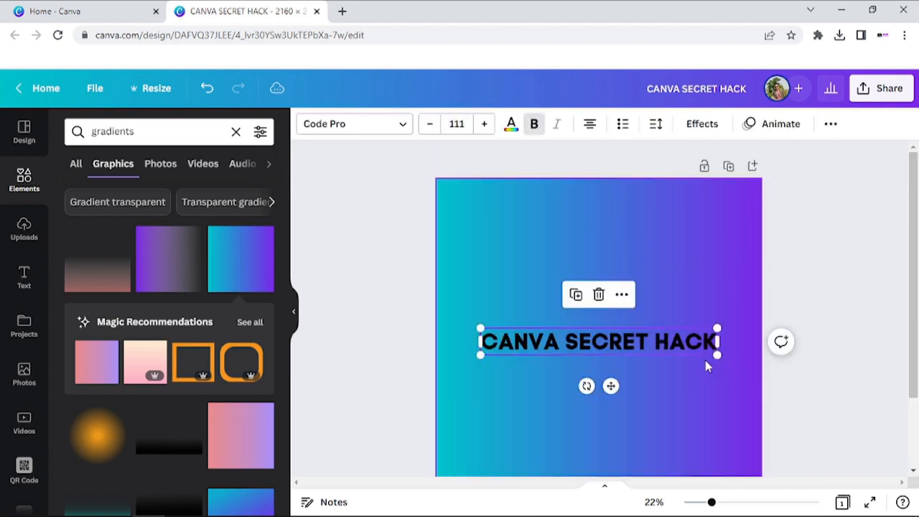
left_click_drag(717, 354, 745, 381)
mouse_move(689, 339)
left_mouse_down()
mouse_move(667, 342)
mouse_move(678, 353)
mouse_move(678, 339)
left_mouse_up()
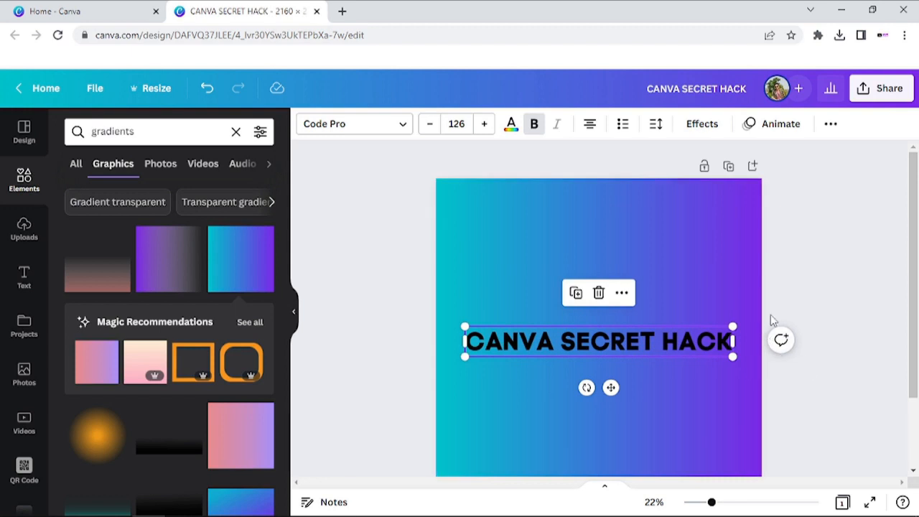
- Change the colour of the "CANVA SECRET HACK" text to white
left_click(511, 123)
left_click(223, 194)
key("Escape")
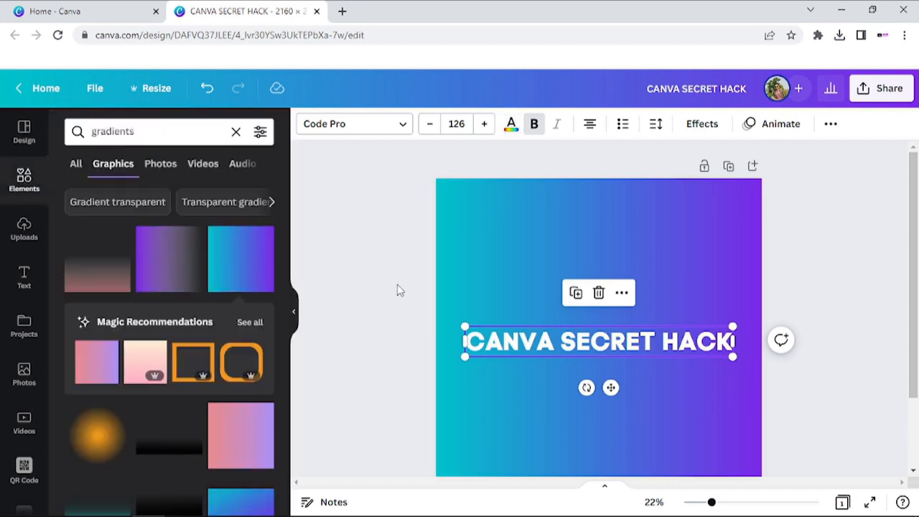
- Set the transparency of the "CANVA SECRET HACK" text to 45 so the gradient shows through it
left_click(739, 276)
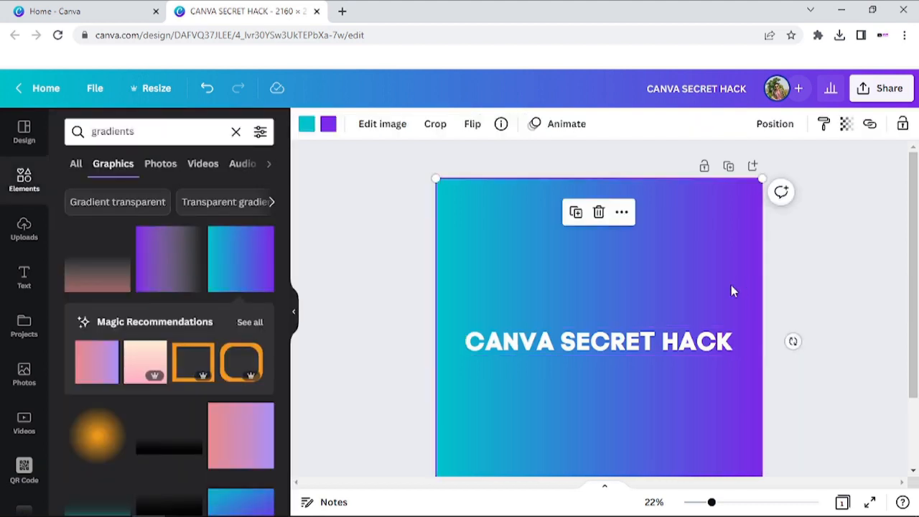
scroll(682, 337, "down", 2)
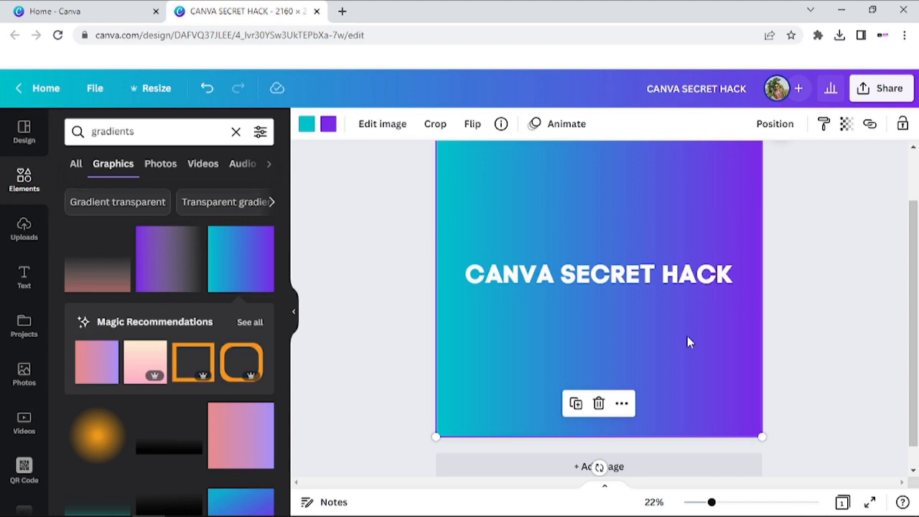
left_click(665, 277)
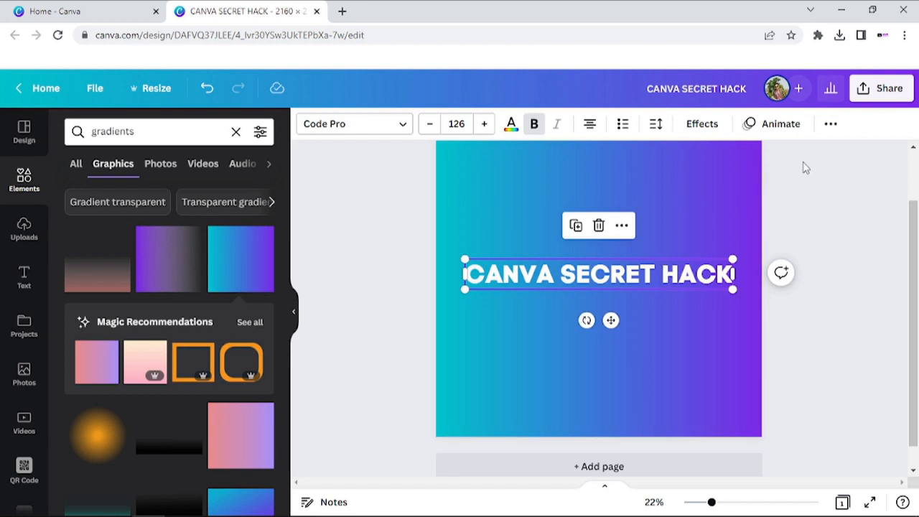
left_click(830, 125)
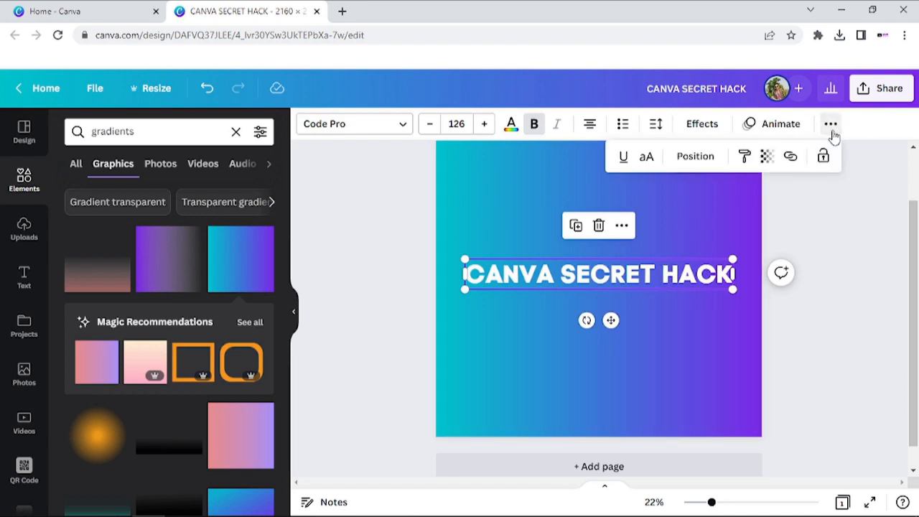
left_click(765, 158)
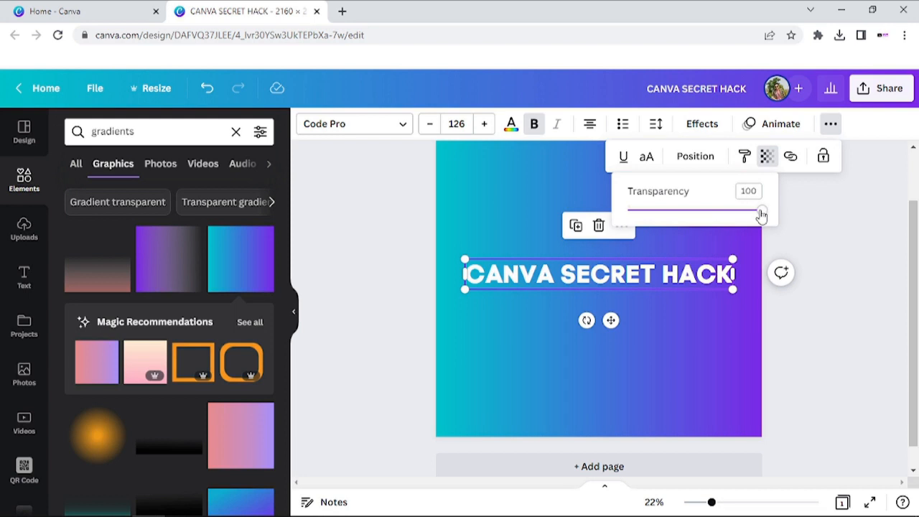
left_click_drag(761, 216, 689, 228)
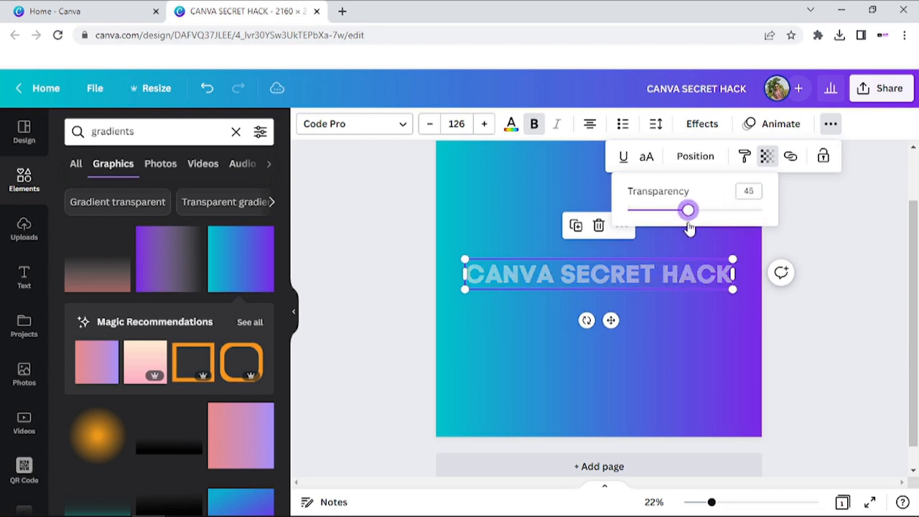
left_click(809, 331)
left_click(809, 330)
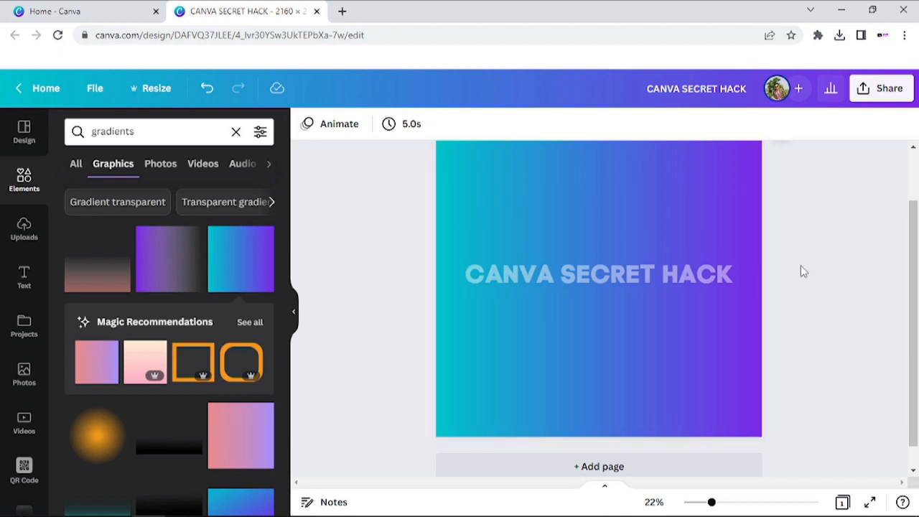
- Download the design as a PNG at 2,160 × 2,160 px and add the downloaded CANVA SECRET HACK.png to the uploads
scroll(780, 255, "up", 1)
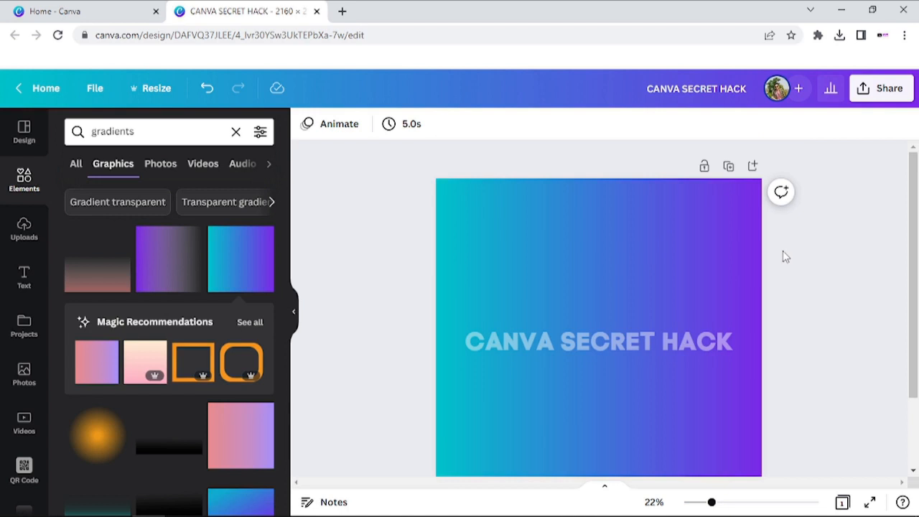
left_click(887, 94)
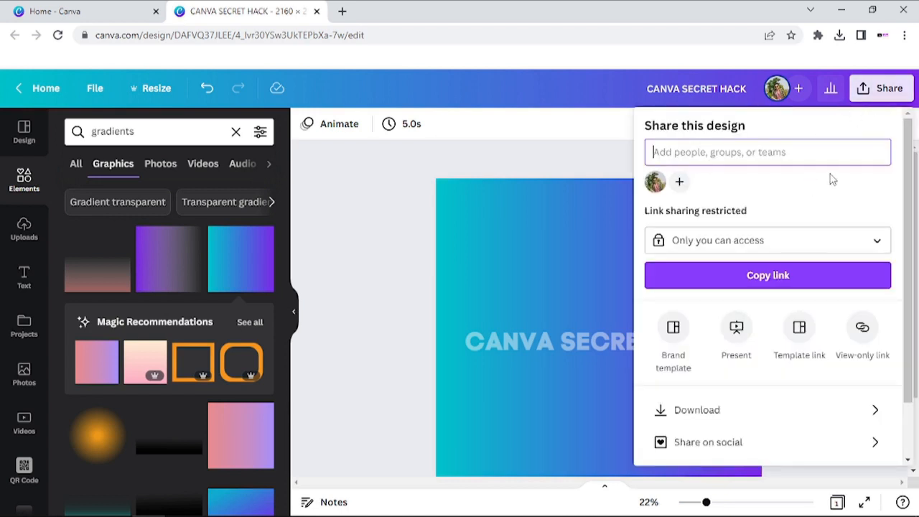
scroll(736, 354, "down", 1)
left_click(740, 354)
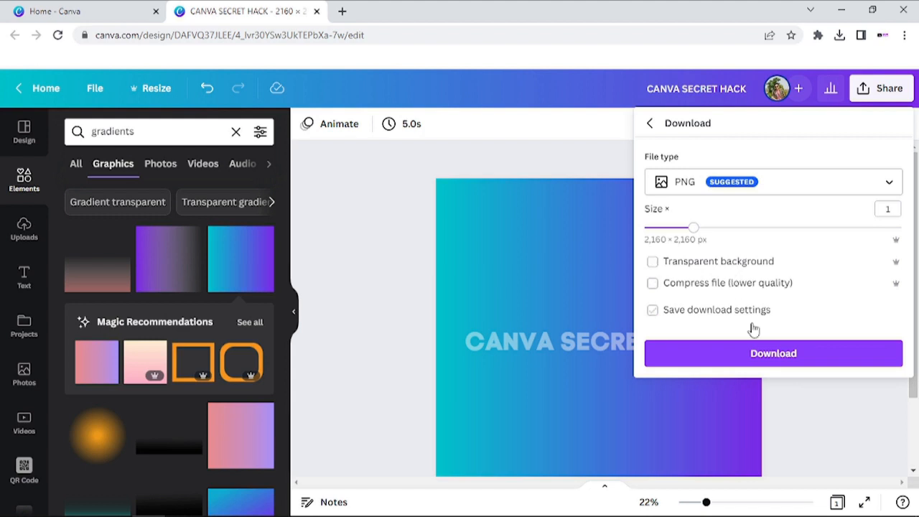
left_click(770, 353)
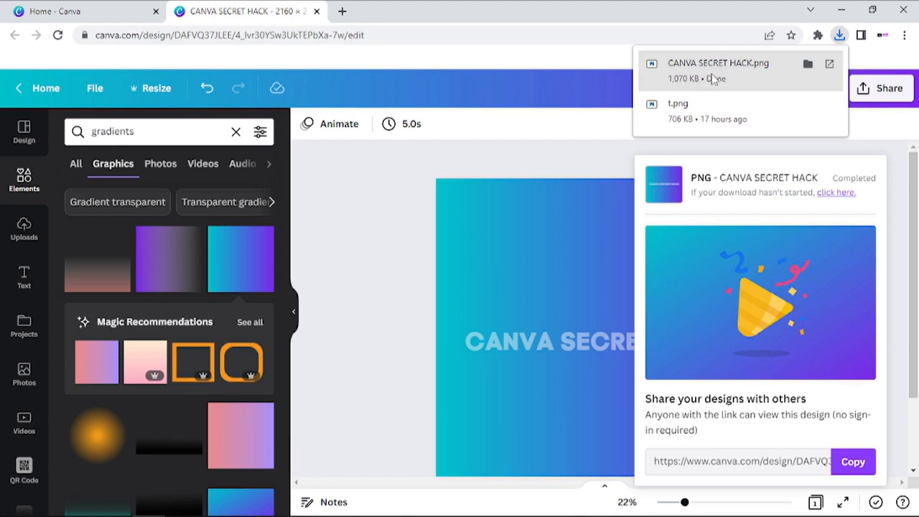
left_click_drag(713, 79, 185, 327)
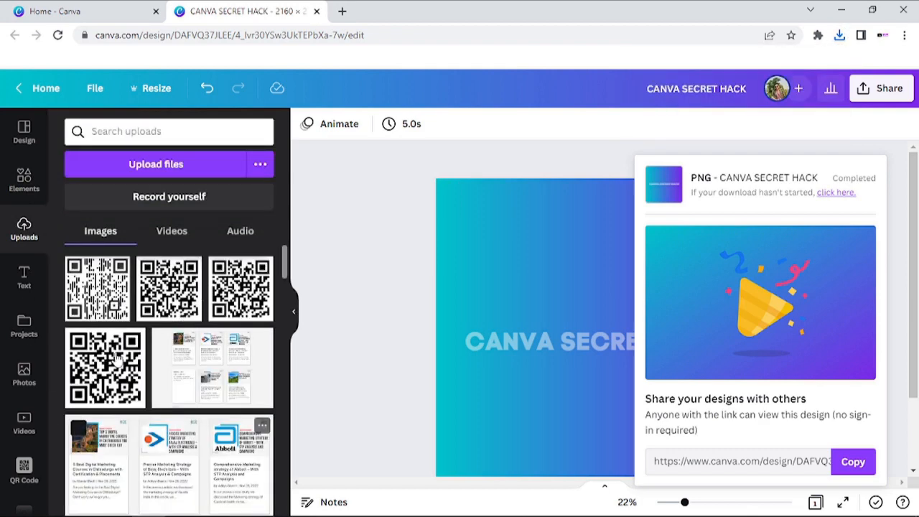
left_click(349, 244)
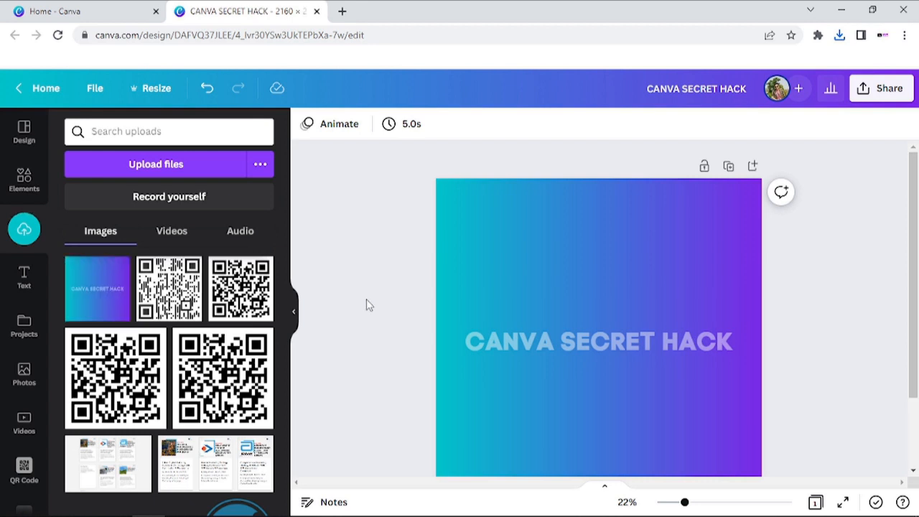
- Add a second blank page and place the uploaded "CANVA SECRET HACK" gradient image on it
scroll(517, 355, "down", 1)
left_click(546, 445)
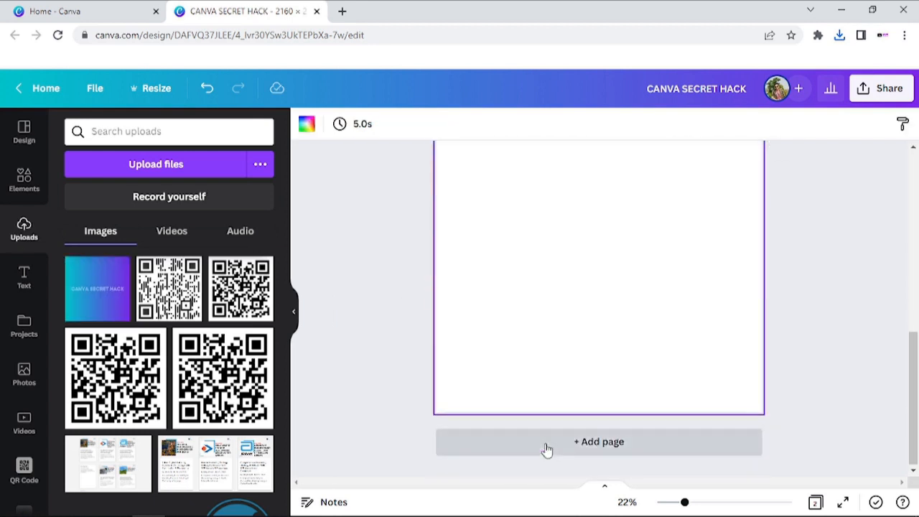
scroll(550, 366, "down", 2)
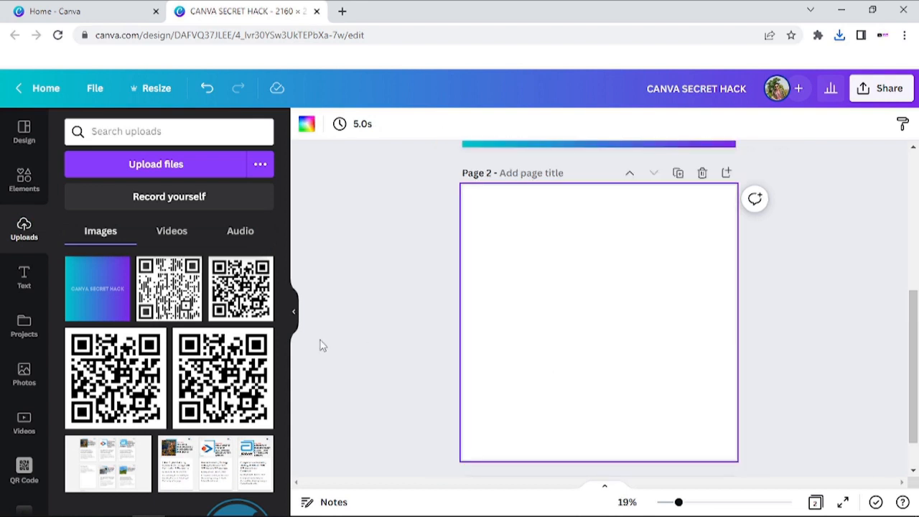
left_click(100, 289)
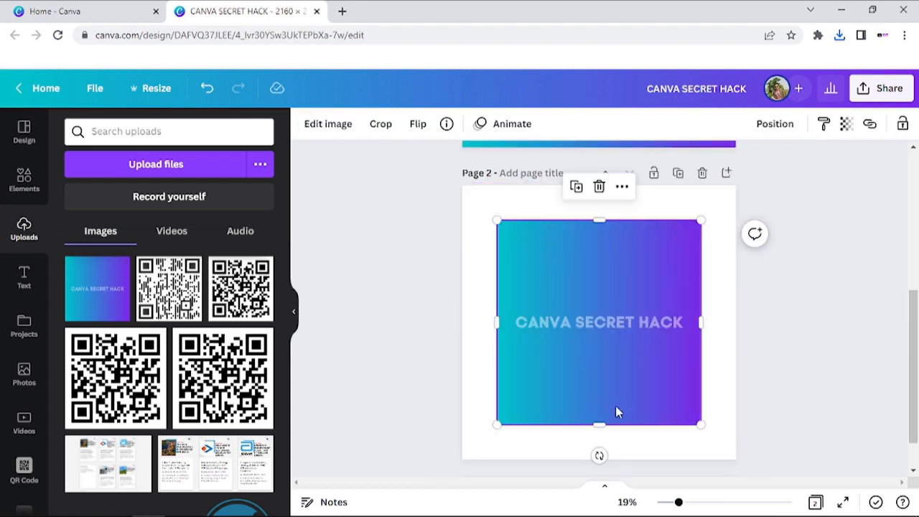
- Crop the gradient image on page 2 to a narrow horizontal band around the "CANVA SECRET HACK" text
left_click_drag(599, 424, 614, 362)
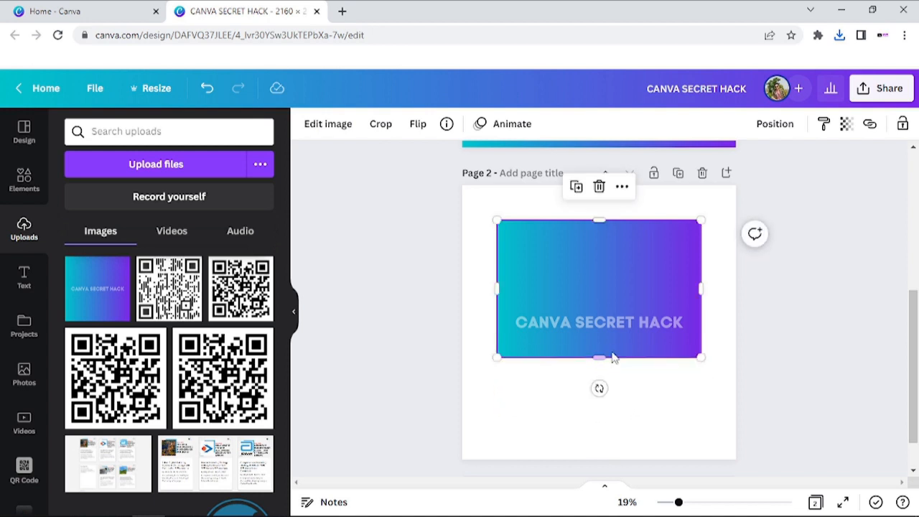
left_click_drag(598, 223, 599, 290)
left_click_drag(587, 359, 593, 349)
left_click_drag(539, 290, 540, 294)
left_click_drag(497, 322, 503, 323)
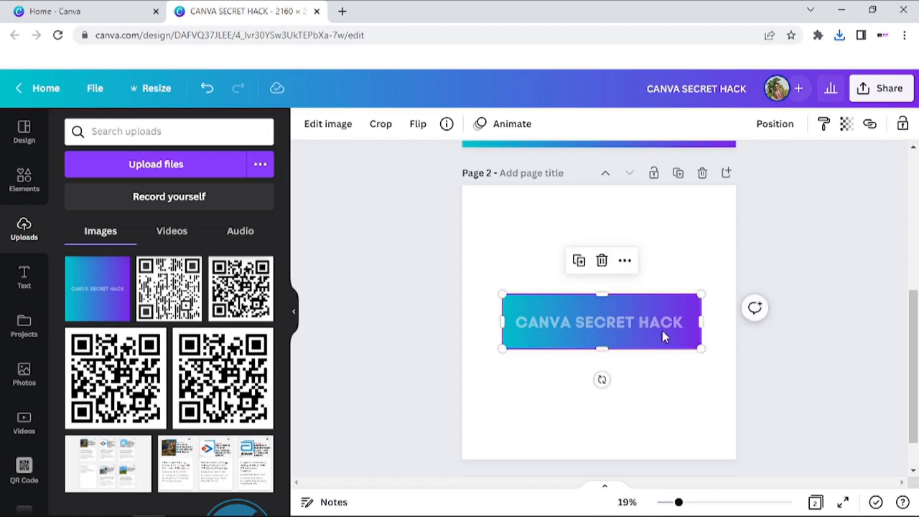
- Enlarge the cropped text banner slightly and centre it on page 2
left_click_drag(701, 322, 720, 364)
left_click_drag(653, 334, 639, 334)
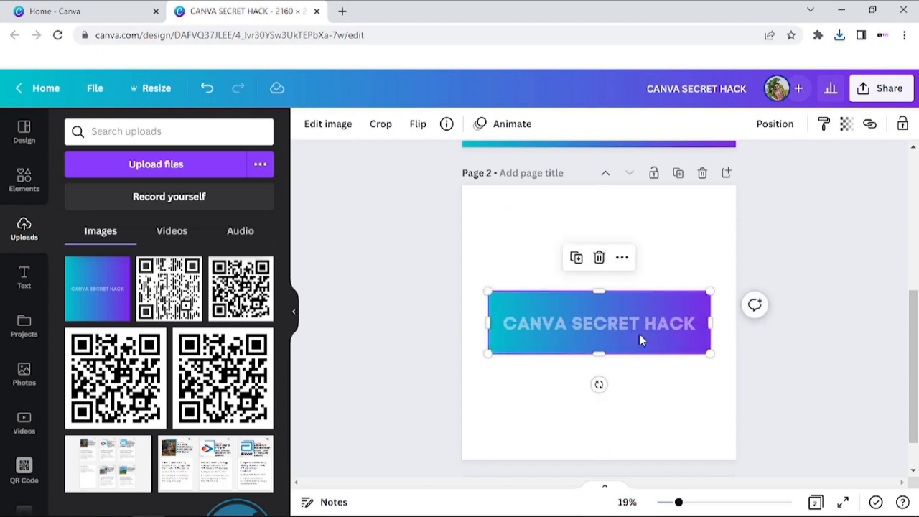
left_click(663, 406)
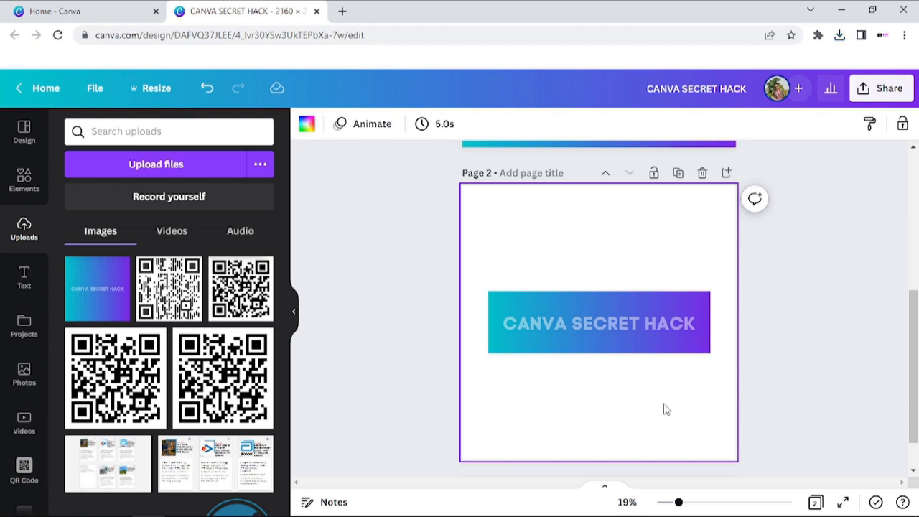
- Remove the background of the text banner with Background Remover and apply the result
left_click(649, 332)
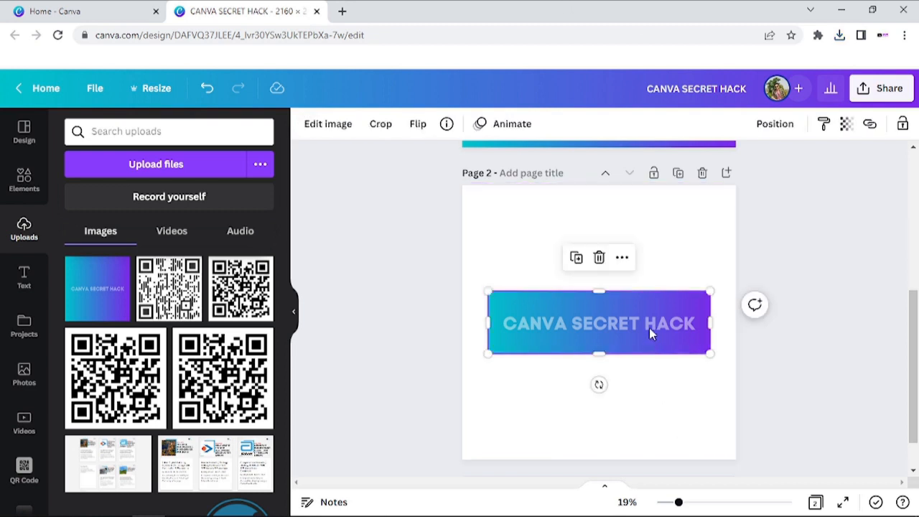
left_click(319, 127)
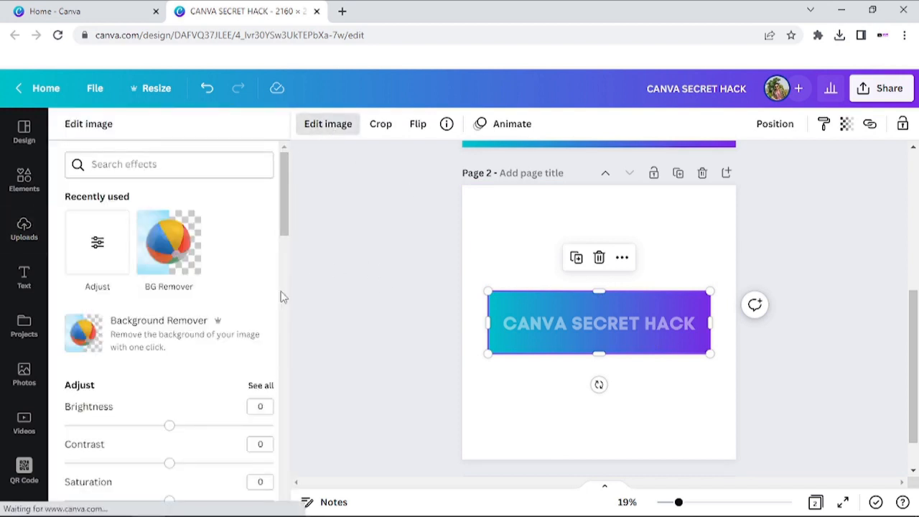
left_click(158, 335)
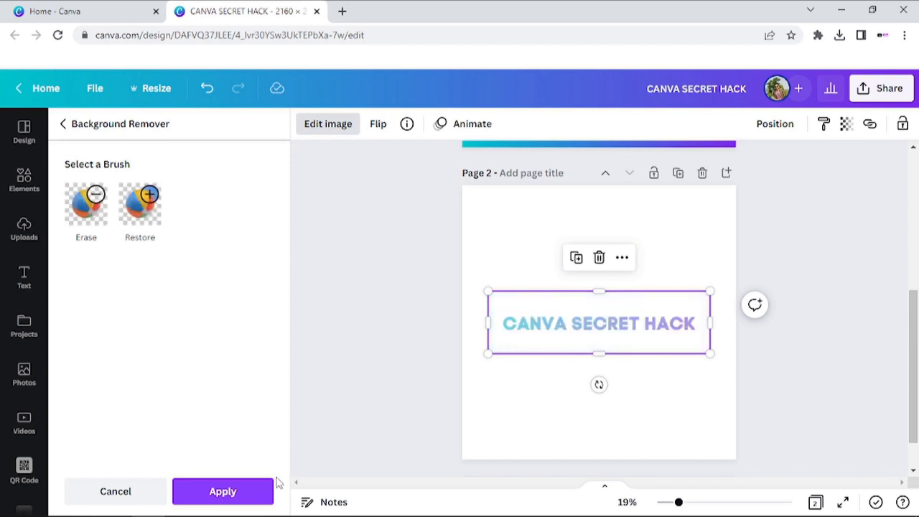
left_click(255, 493)
- Crop all four sides of the background-free text image closer to the lettering
scroll(560, 388, "up", 5)
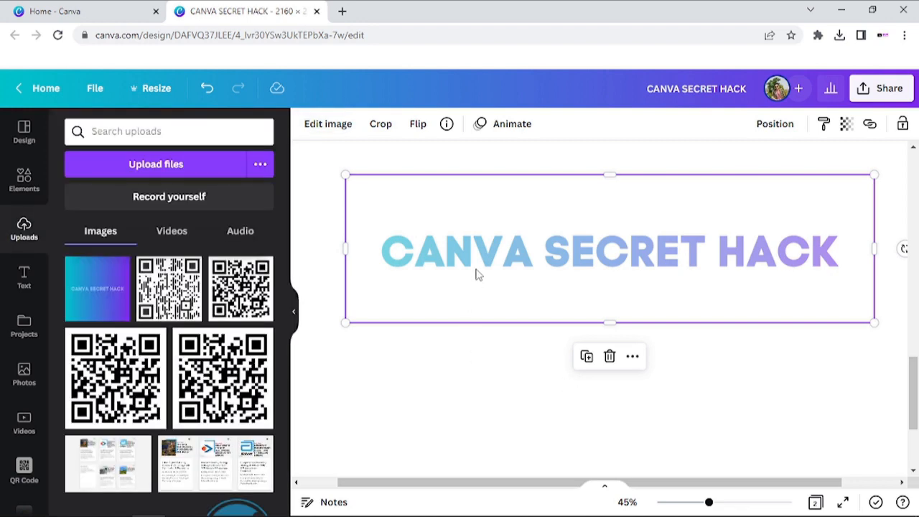
left_click_drag(344, 253, 367, 252)
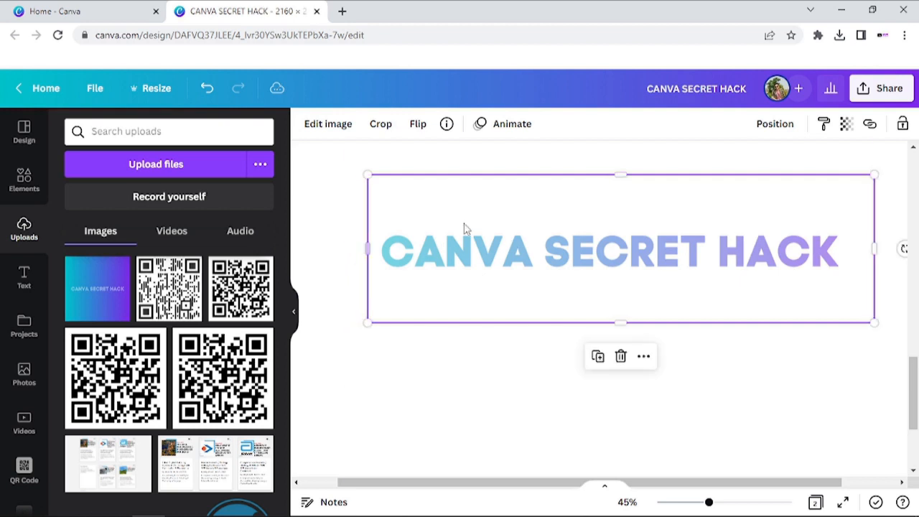
left_click_drag(558, 176, 563, 215)
left_click_drag(533, 321, 540, 283)
left_click_drag(871, 248, 861, 250)
left_click(684, 374)
- Set the text image's brightness to -11 and its contrast to 15
left_click(541, 267)
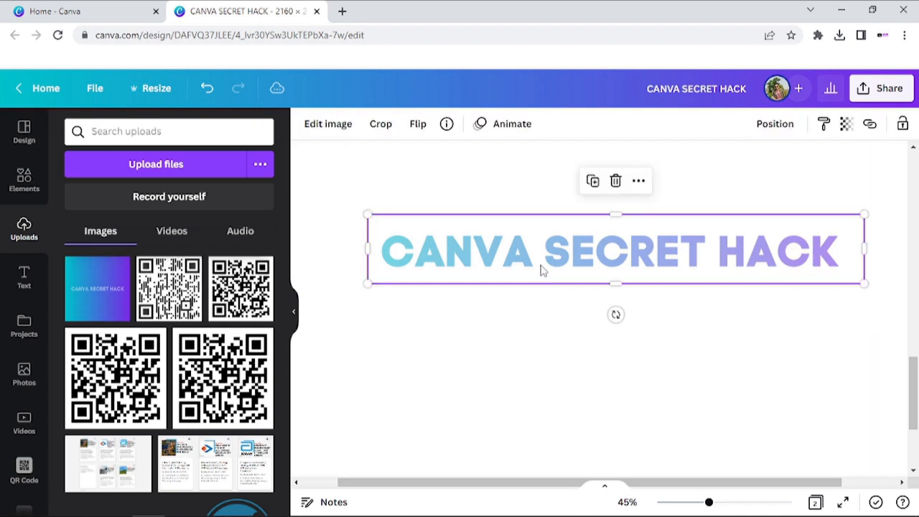
left_click(320, 127)
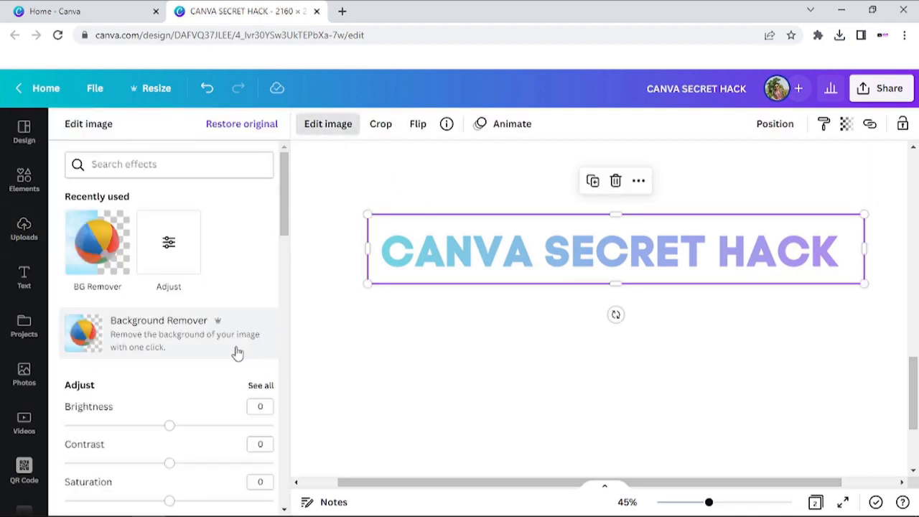
scroll(232, 373, "down", 2)
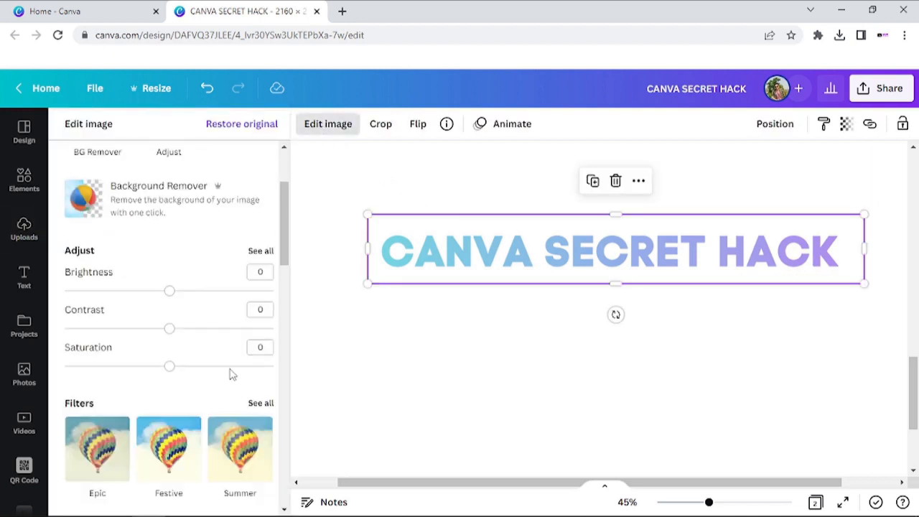
left_click(260, 251)
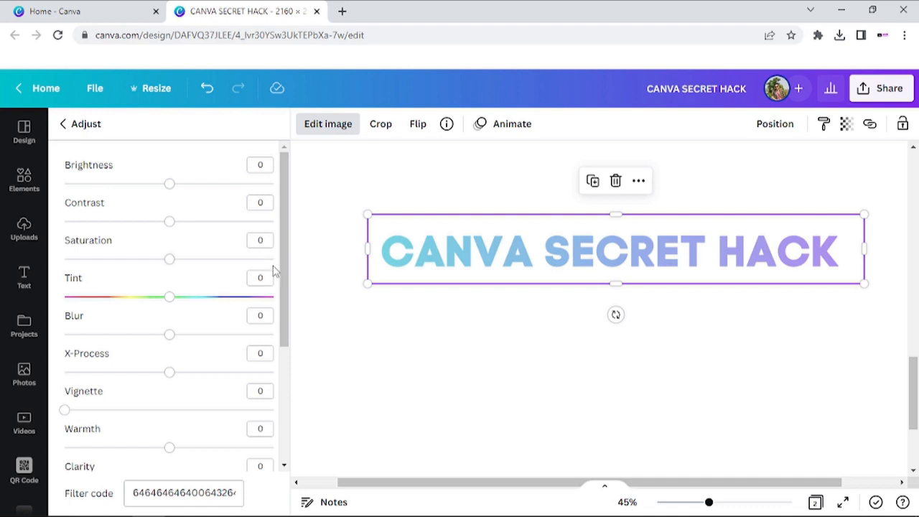
left_click_drag(172, 190, 160, 194)
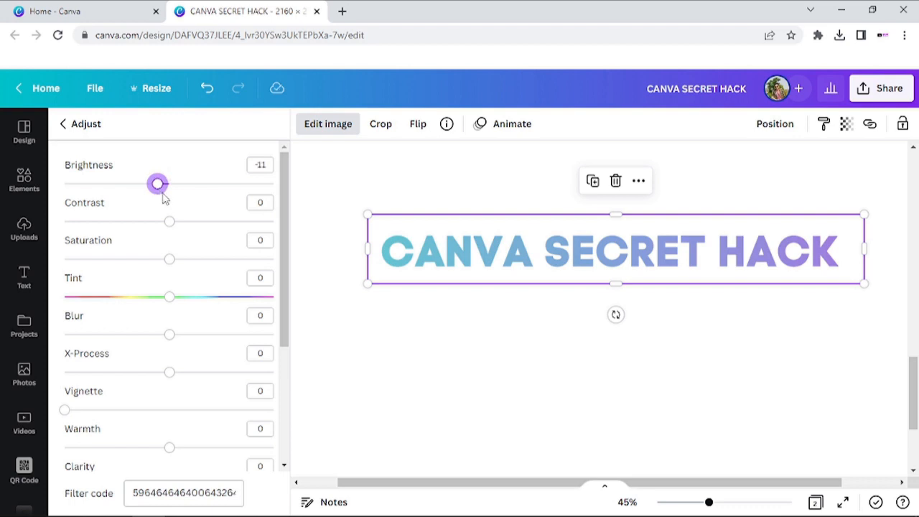
left_click_drag(170, 229, 186, 230)
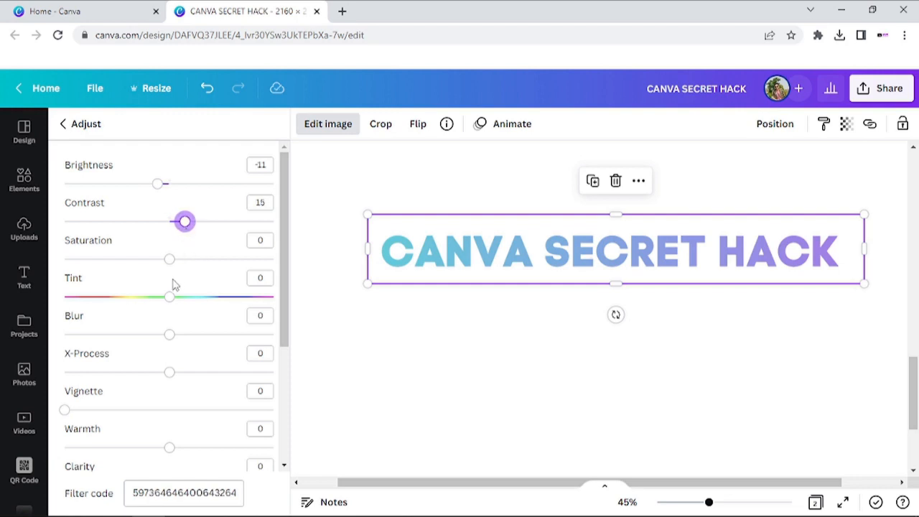
- Raise the text image's saturation slightly and set its vibrance to 10
left_click_drag(169, 259, 183, 263)
scroll(183, 264, "down", 5)
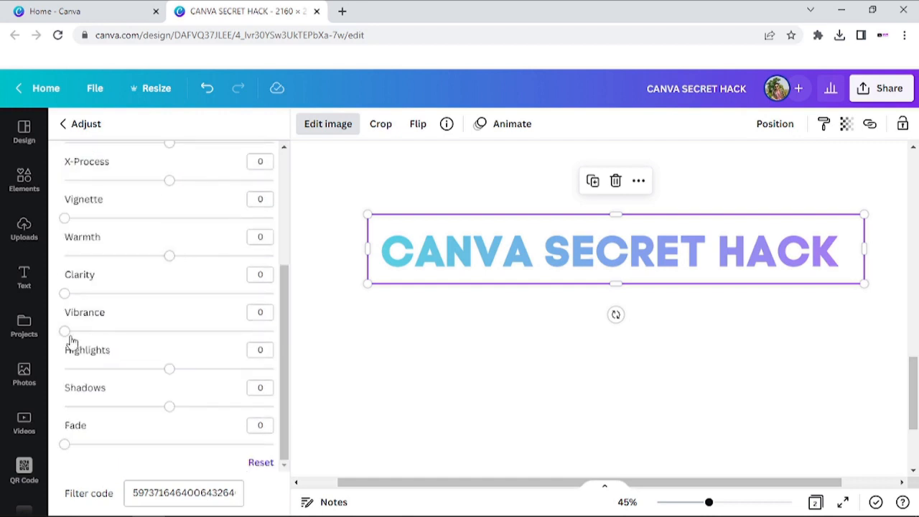
left_click_drag(65, 332, 87, 338)
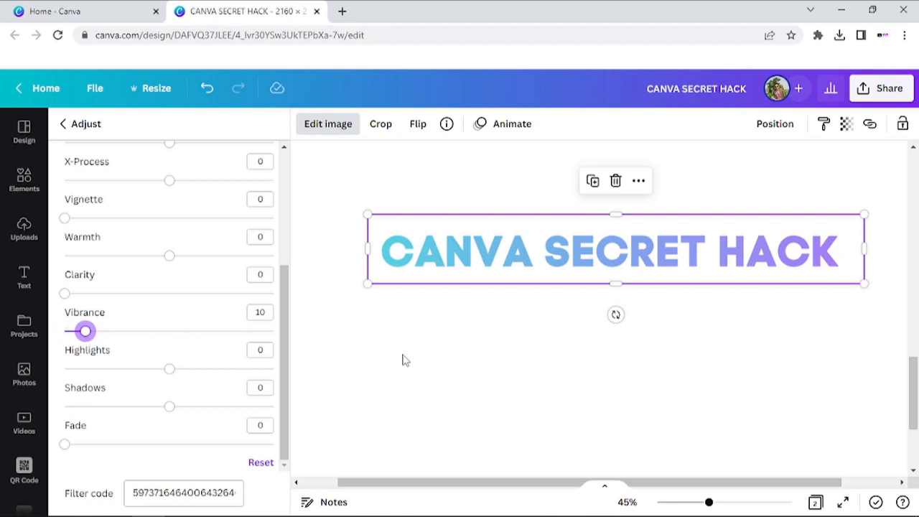
left_click(361, 369)
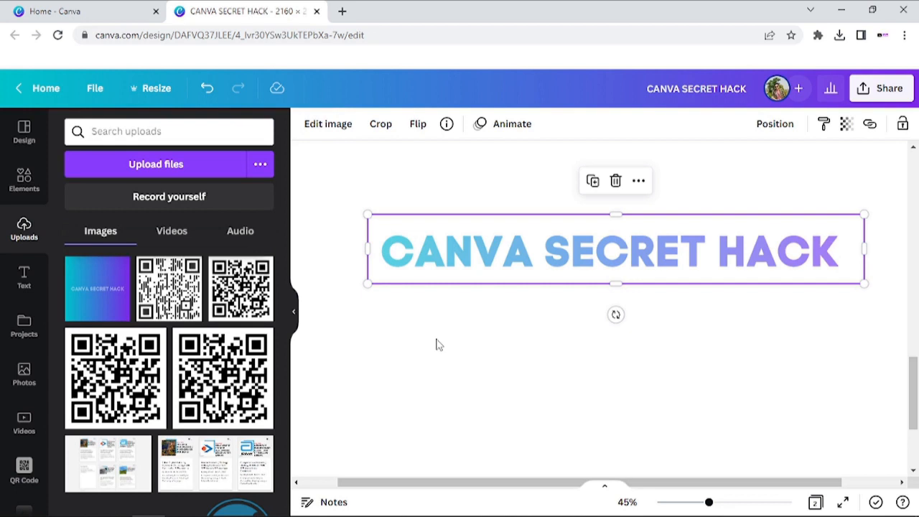
left_click(551, 375)
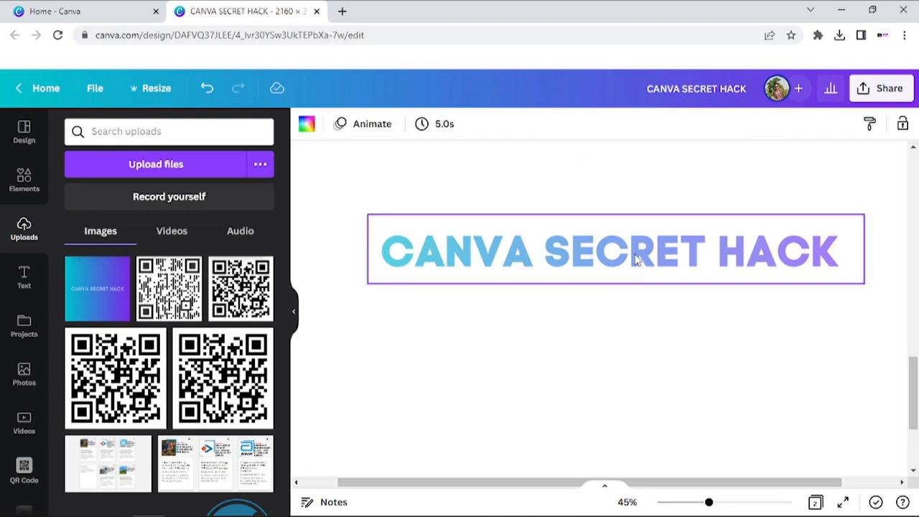